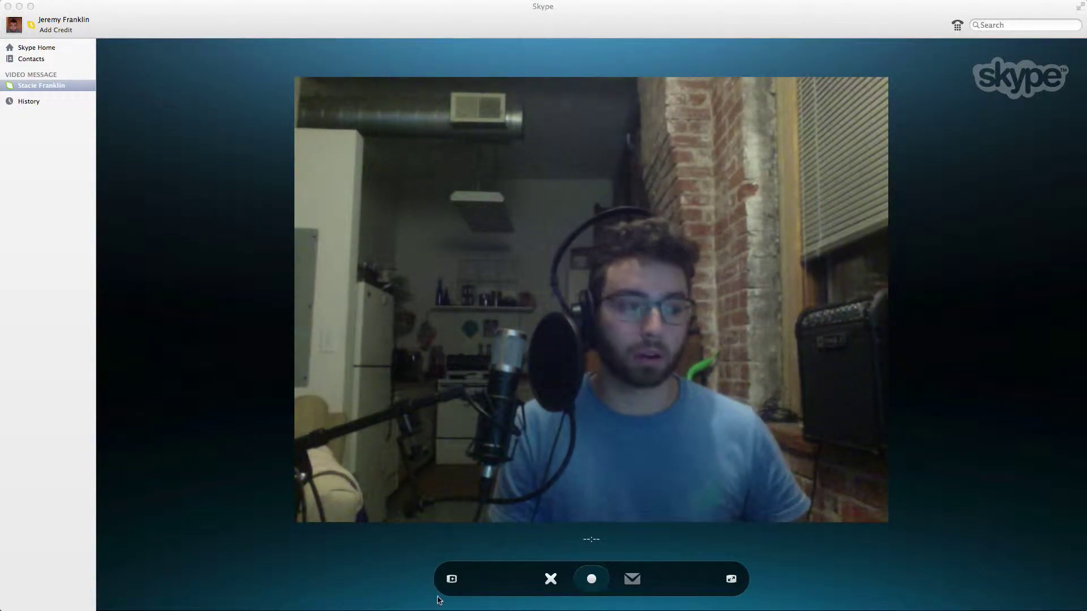
Step: Start recording the video message in Skype, then switch to Studio One and move the floating preview clear of the instrument list
click(589, 588)
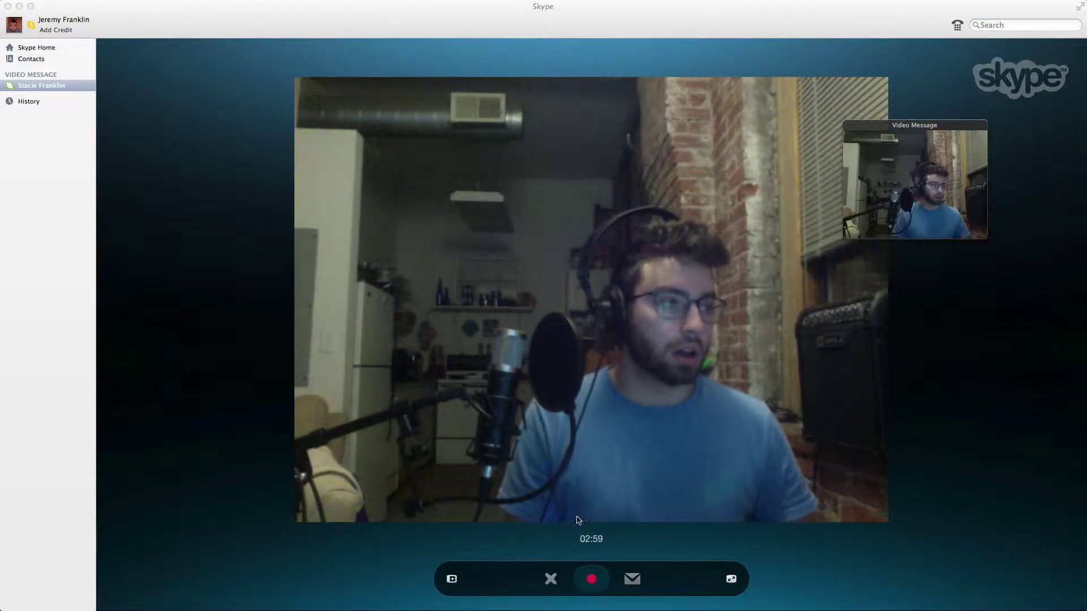
key(super+Tab)
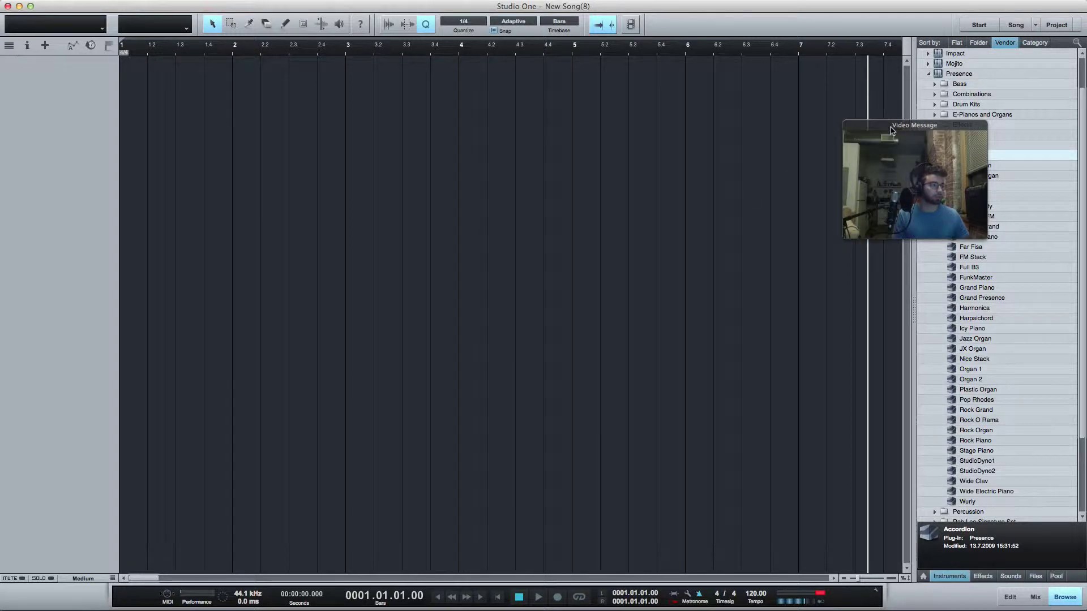
drag(891, 133, 76, 486)
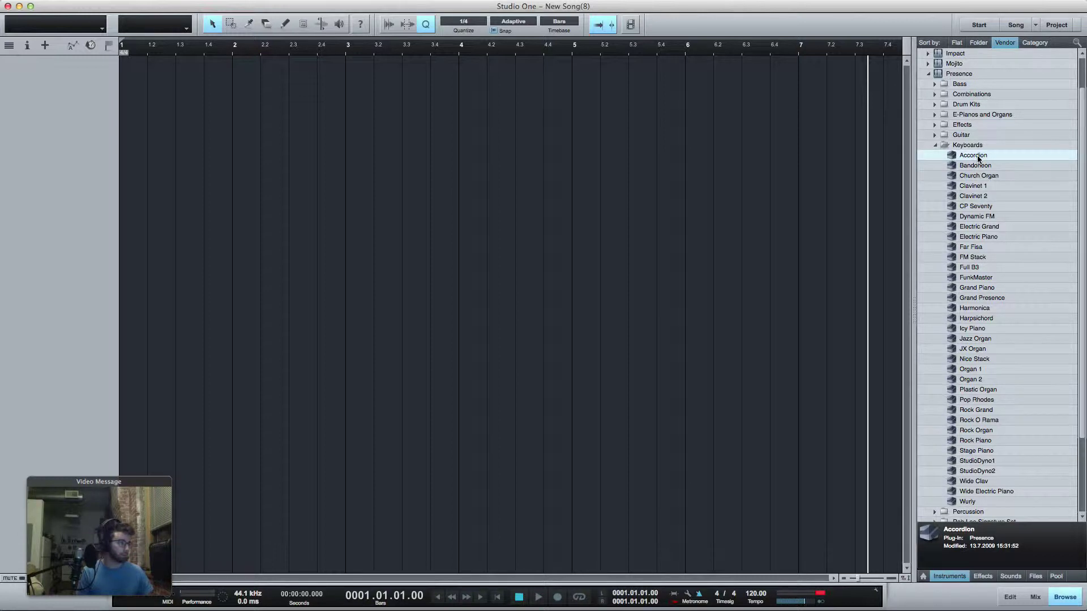
Step: Add the Accordion preset from Presence's Keyboards folder to the arrangement as a new instrument track and close its instrument window
click(935, 145)
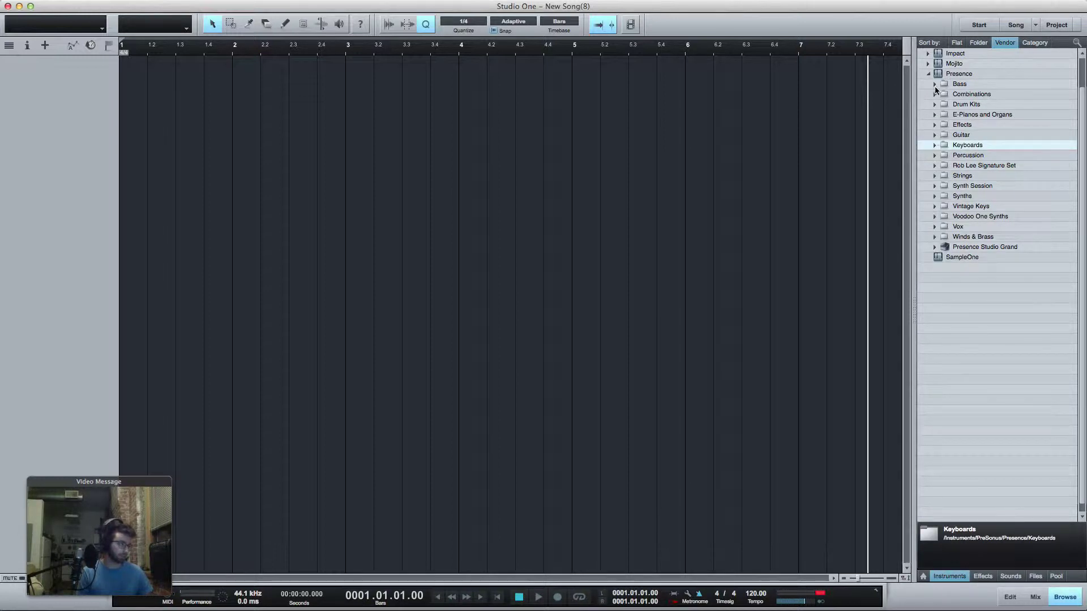
click(935, 145)
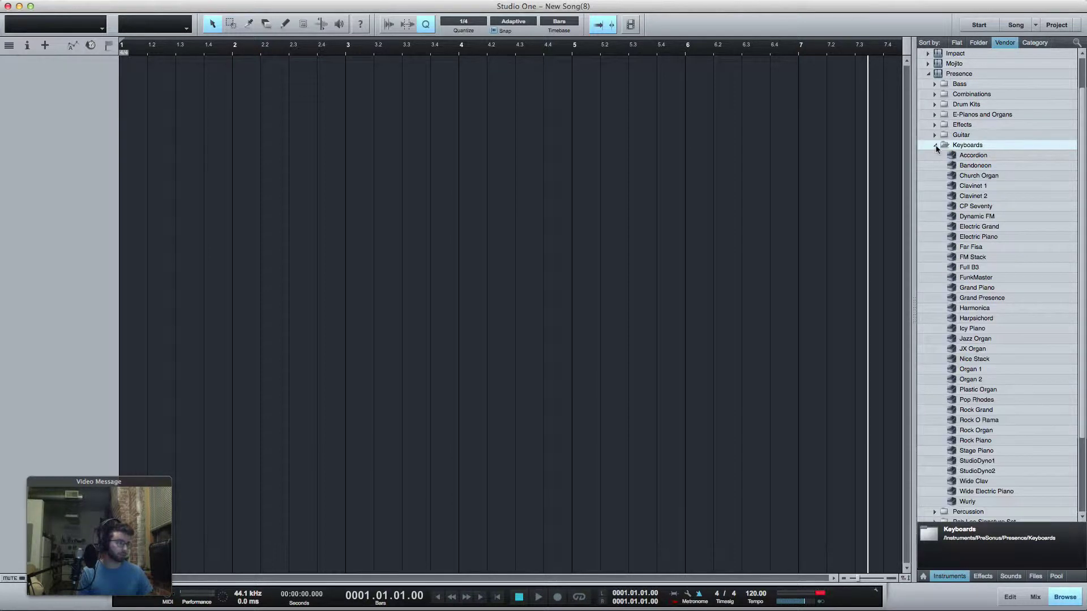
drag(968, 158, 494, 98)
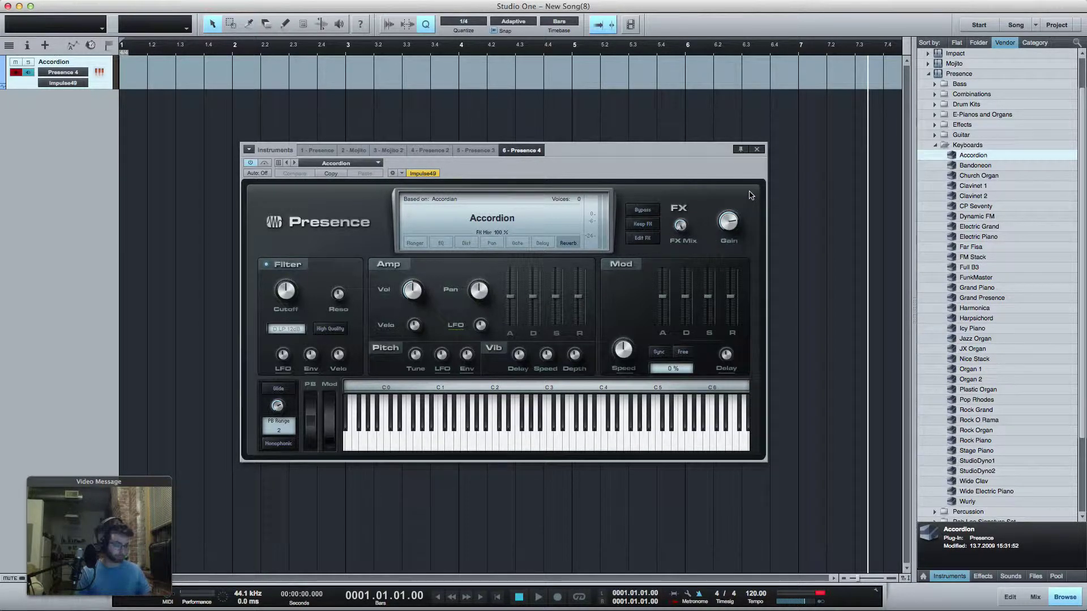
click(758, 149)
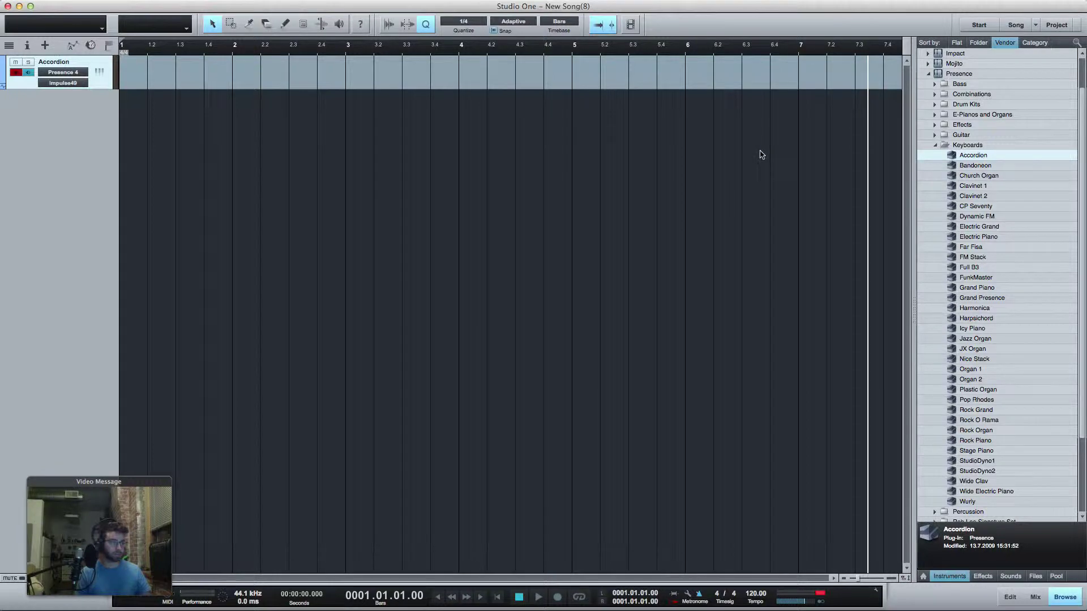
Step: Review the available click samples in the metronome setup and keep Click selected
click(688, 594)
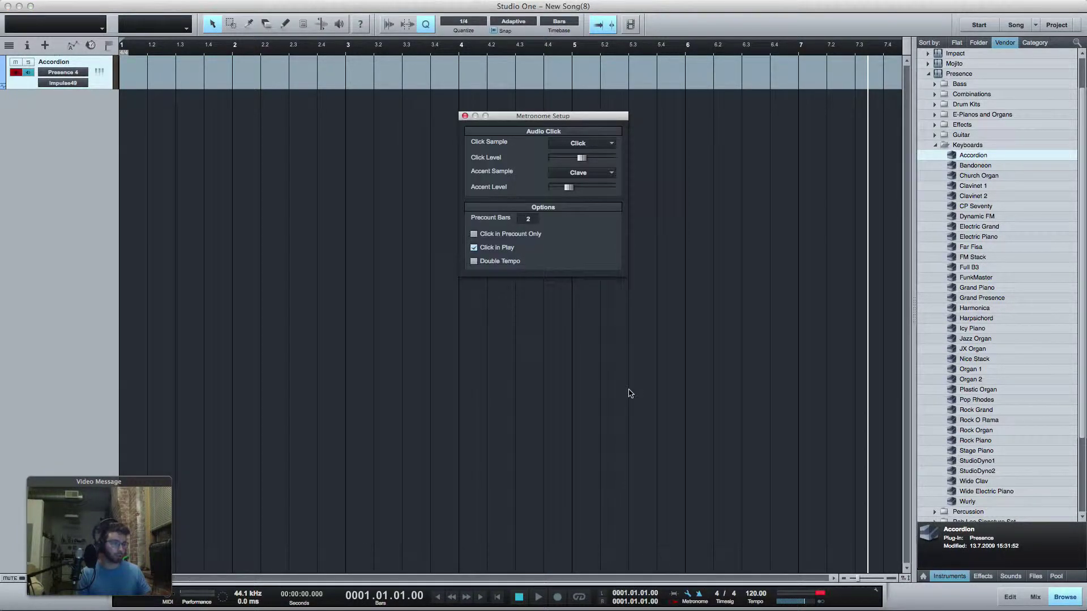
drag(554, 117, 511, 157)
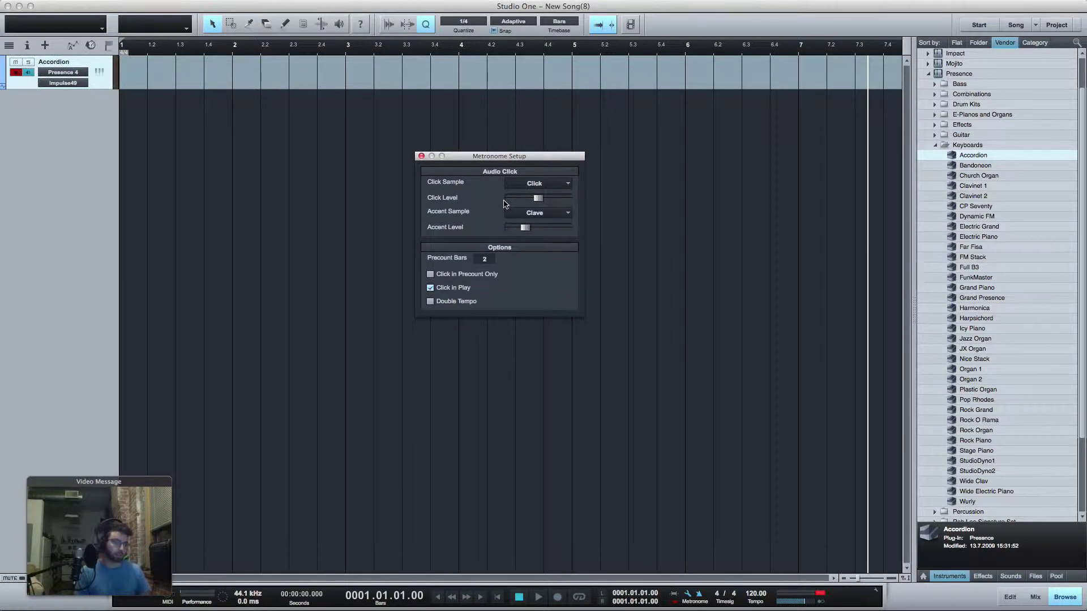
click(541, 190)
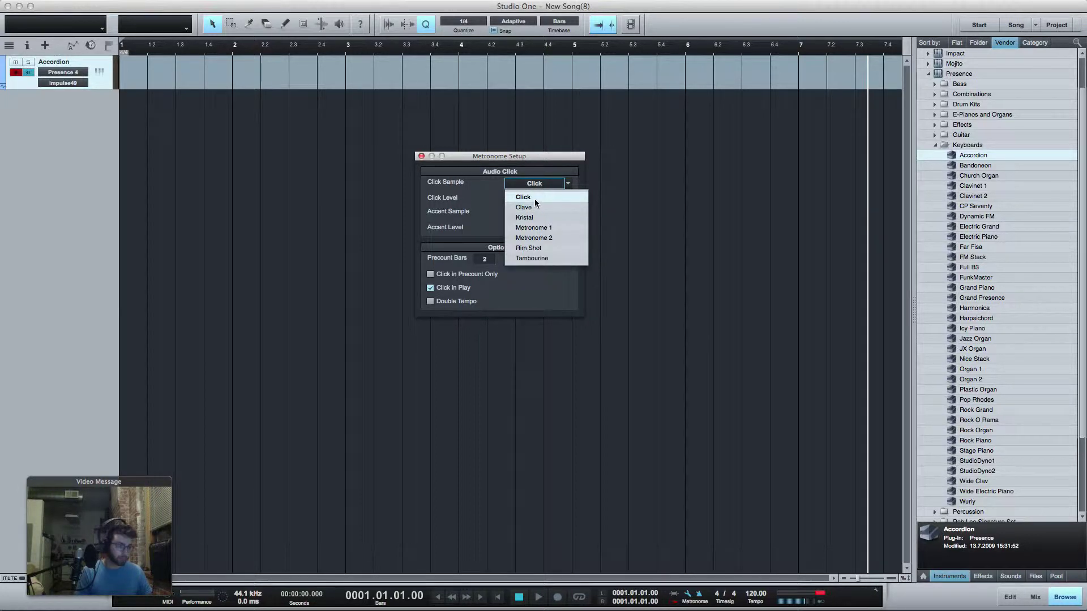
click(534, 198)
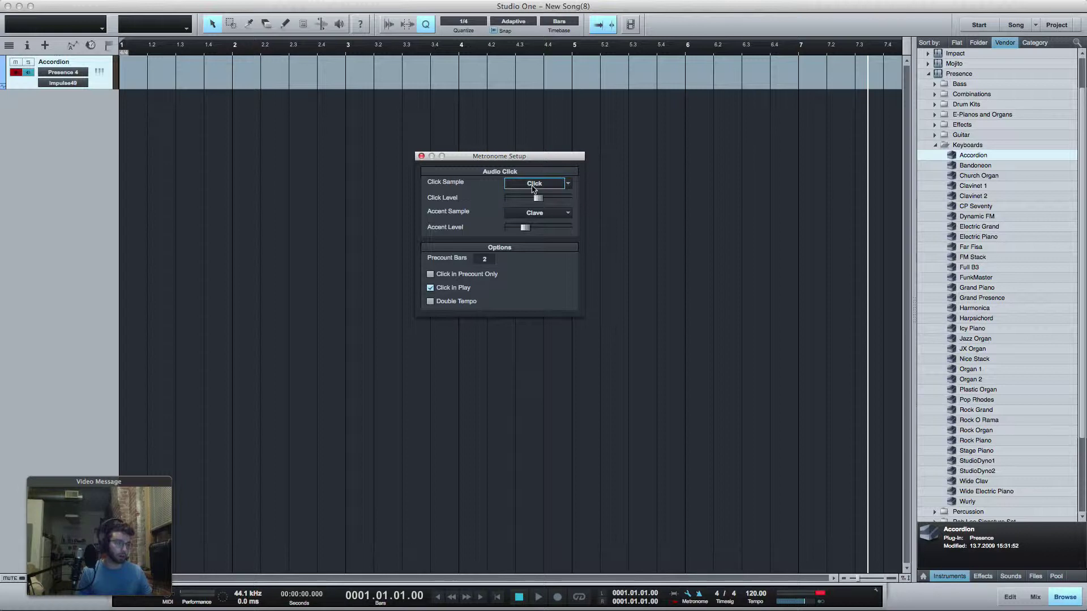
click(533, 187)
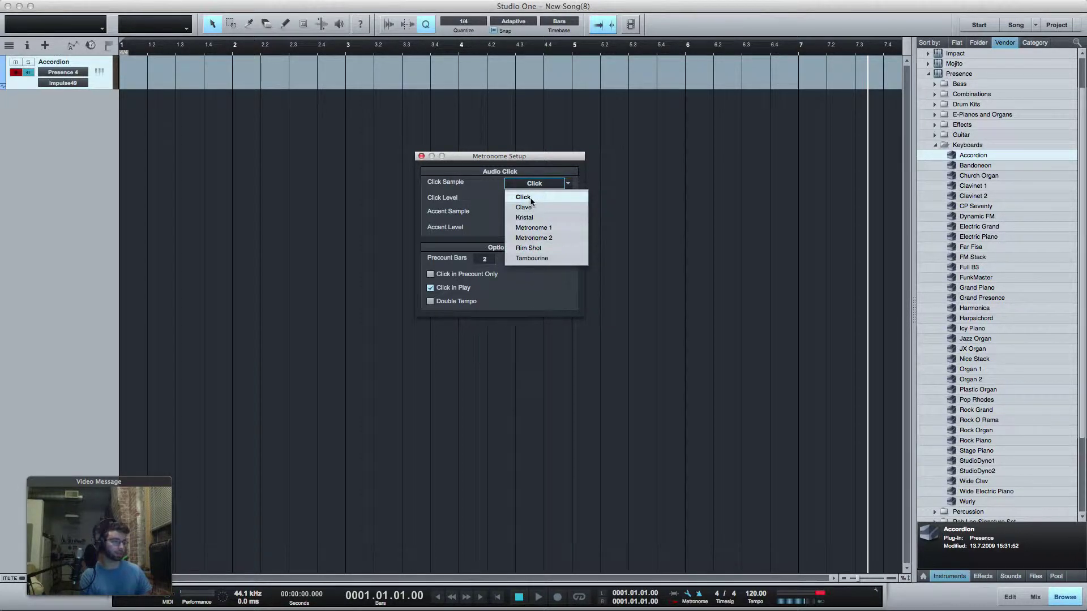
click(531, 199)
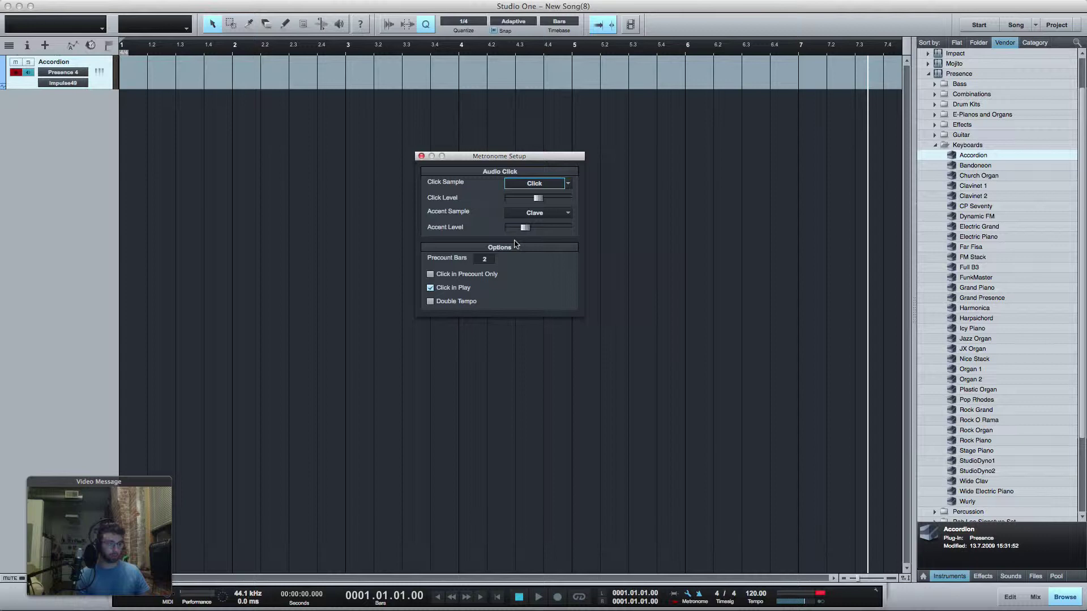
click(421, 156)
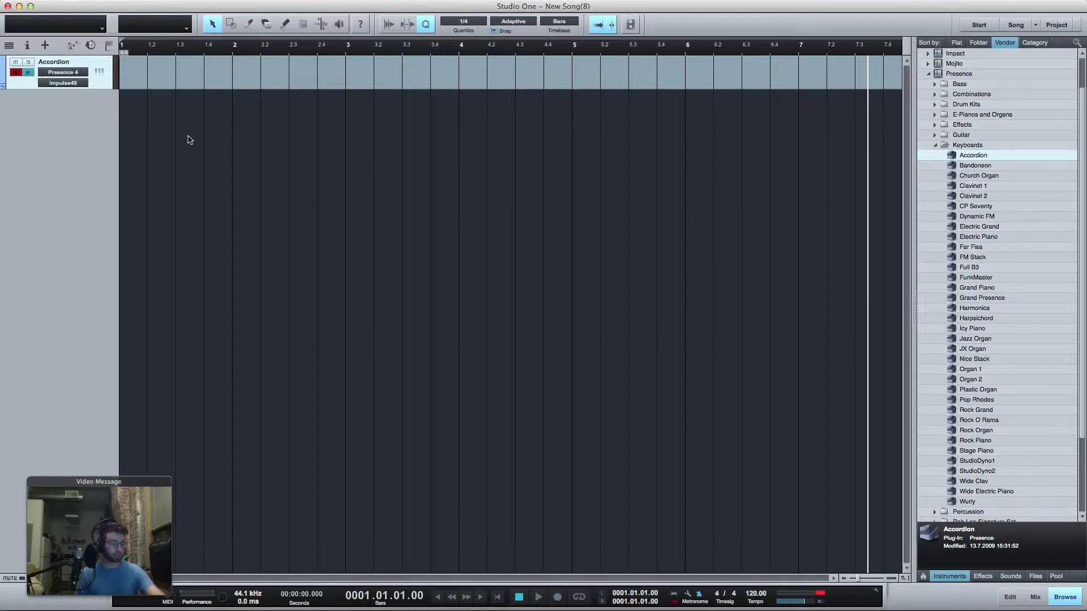
Step: Record a melody on the Accordion track with the metronome running, stopping partway through bar 10
key(space)
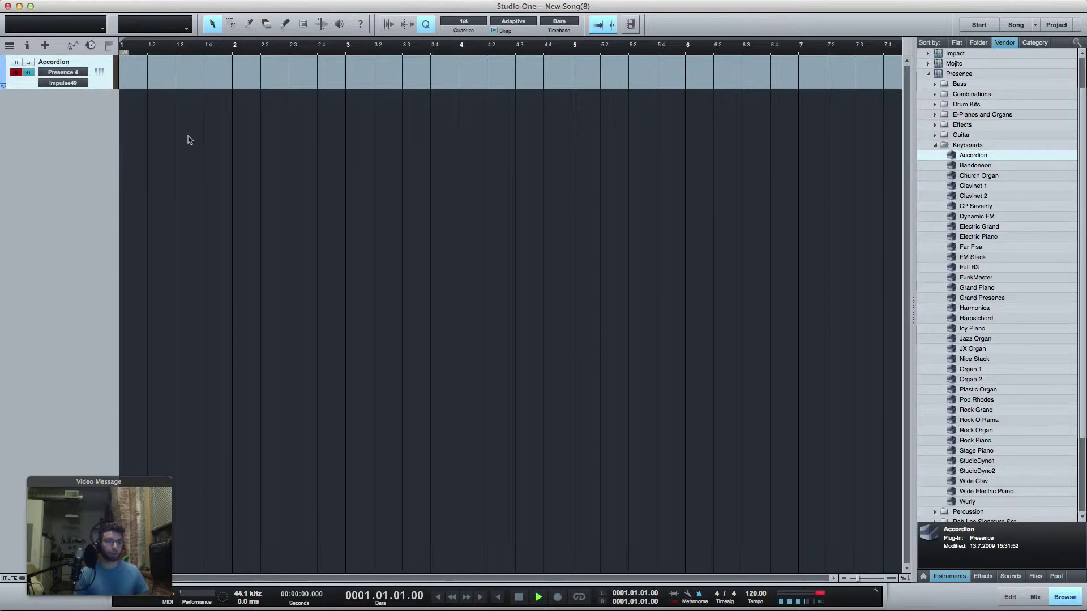
key(KP_Multiply)
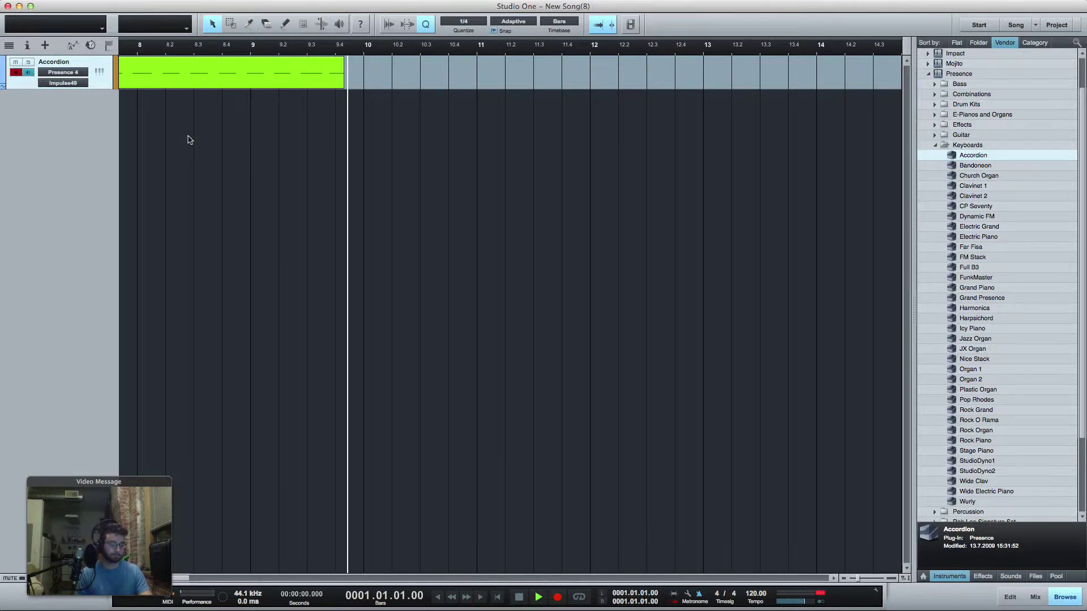
key(space)
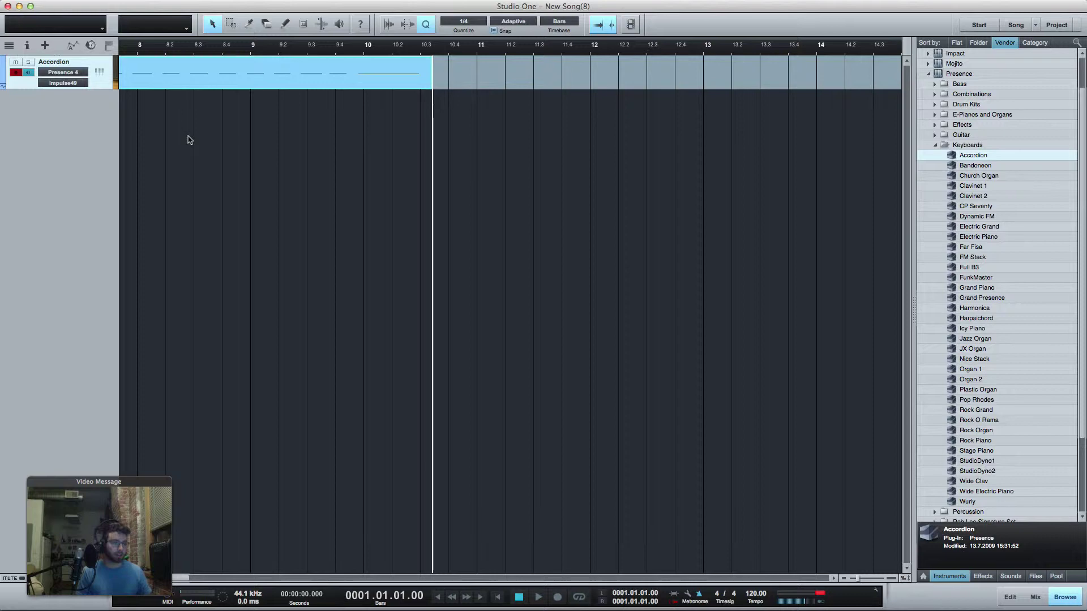
Step: Open the recorded accordion part in the note editor and choose 1/4 as the quantize value
scroll(214, 112, left, 10)
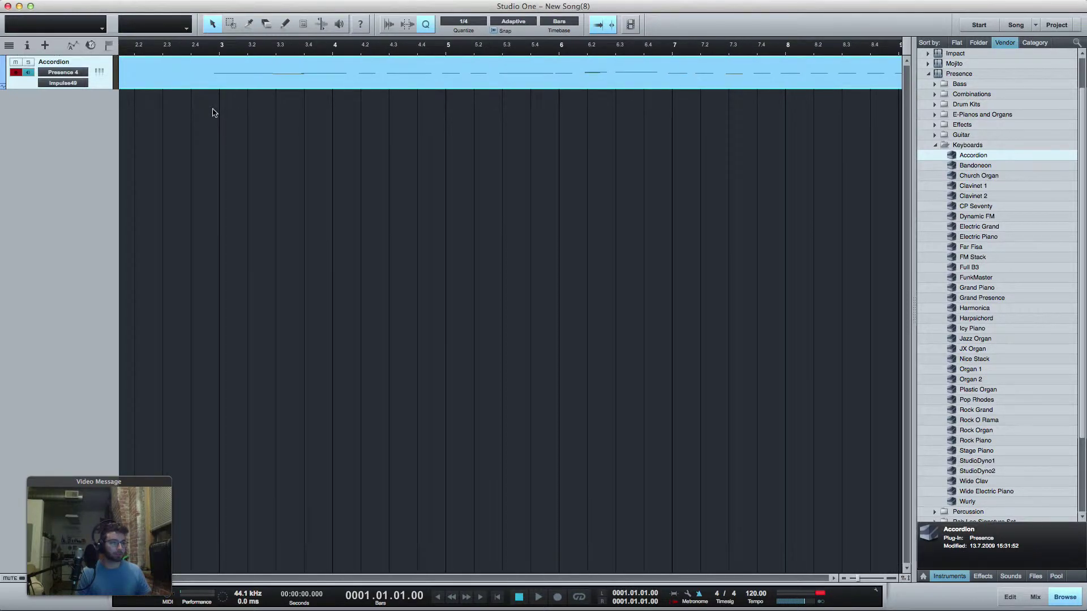
double_click(275, 80)
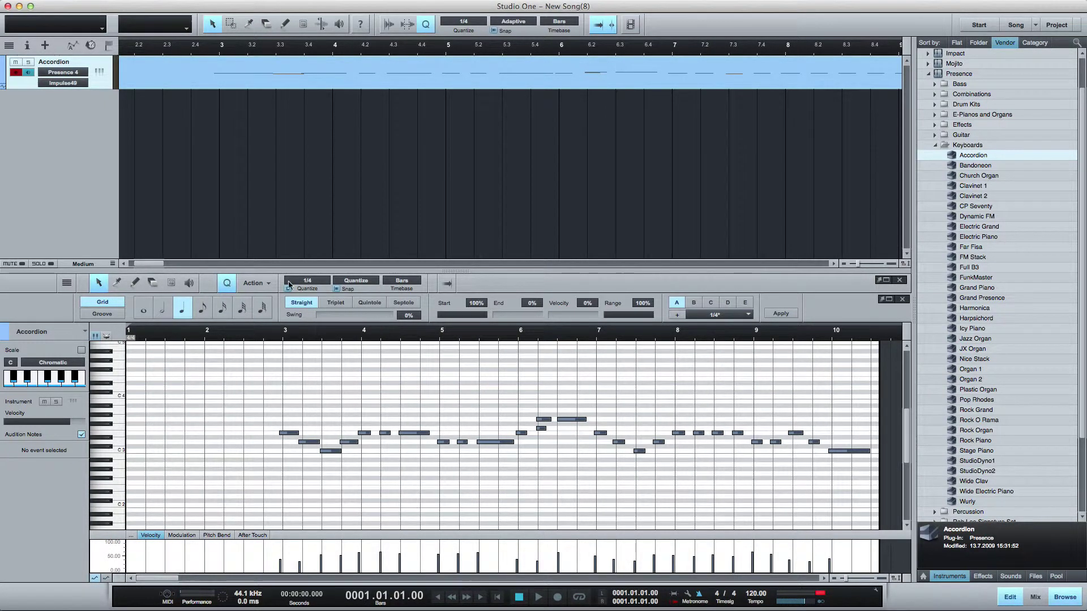
click(226, 285)
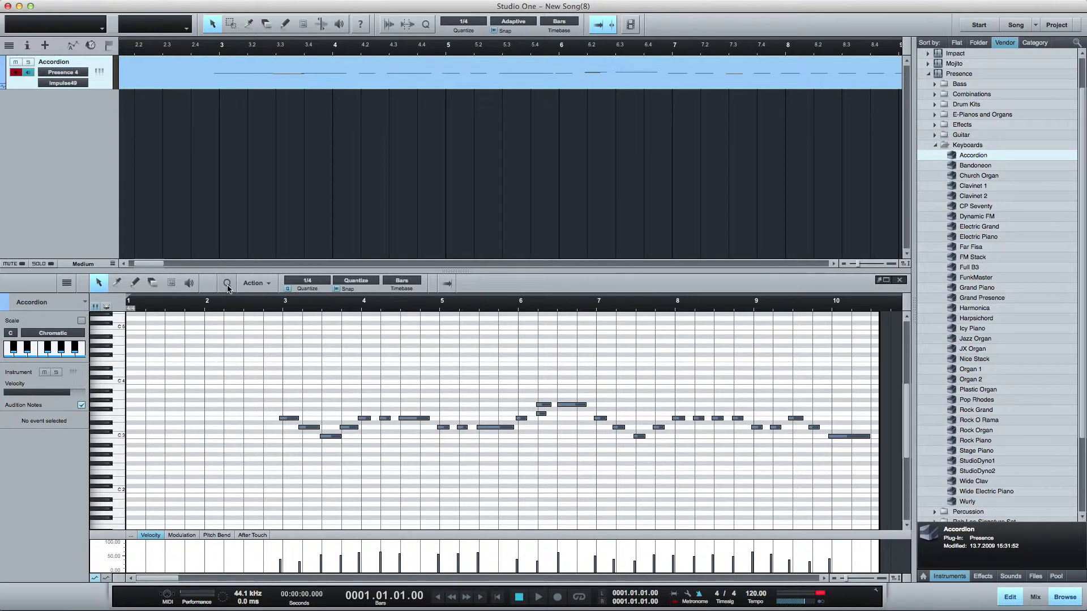
click(318, 280)
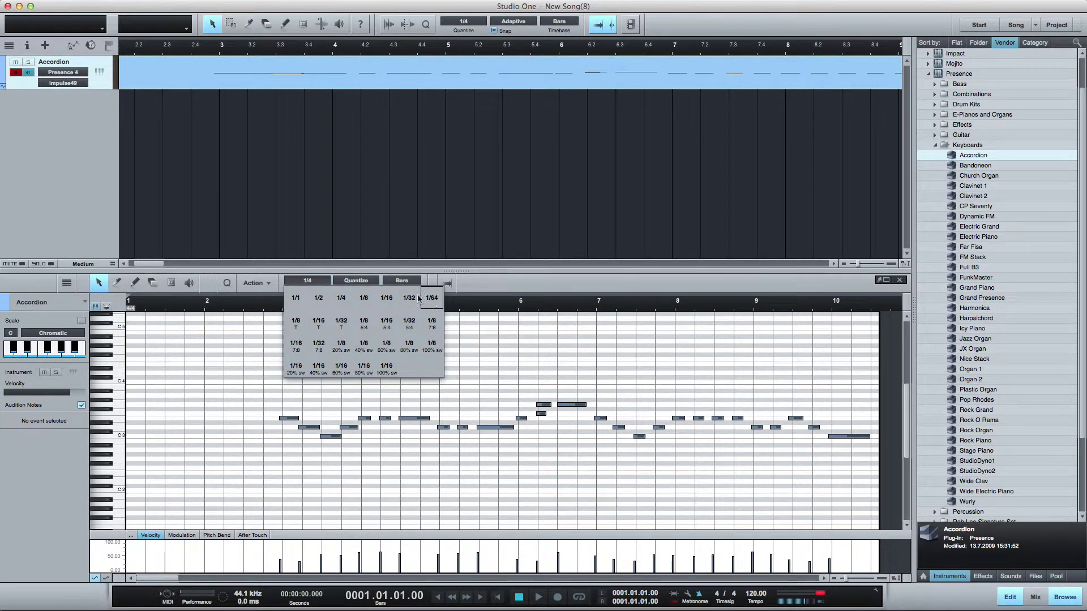
click(341, 300)
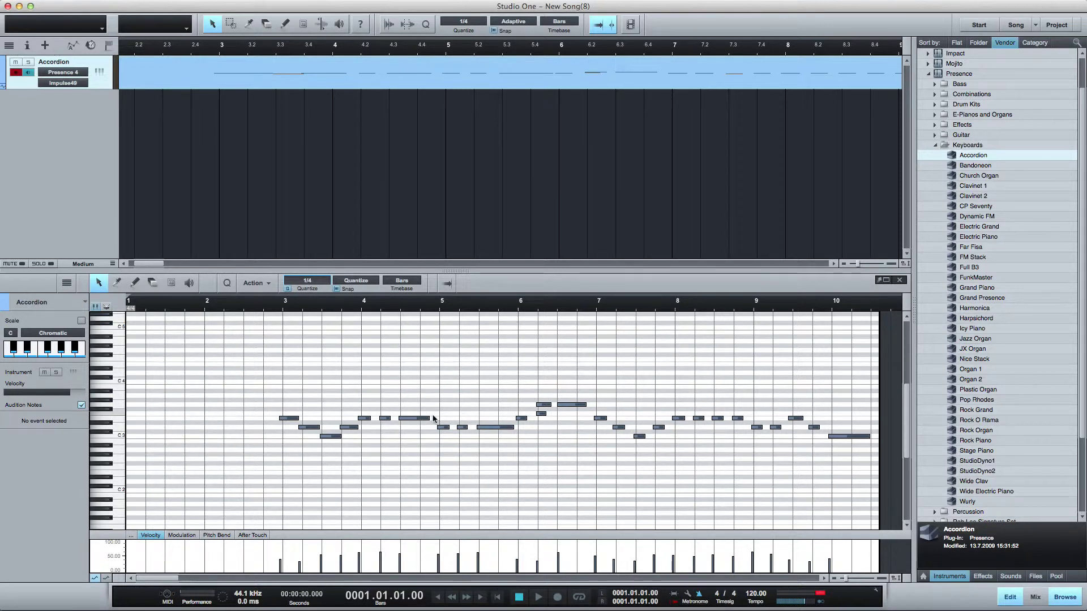
Step: Delete the stray short G 3 note around beat 2 of bar 6
click(542, 405)
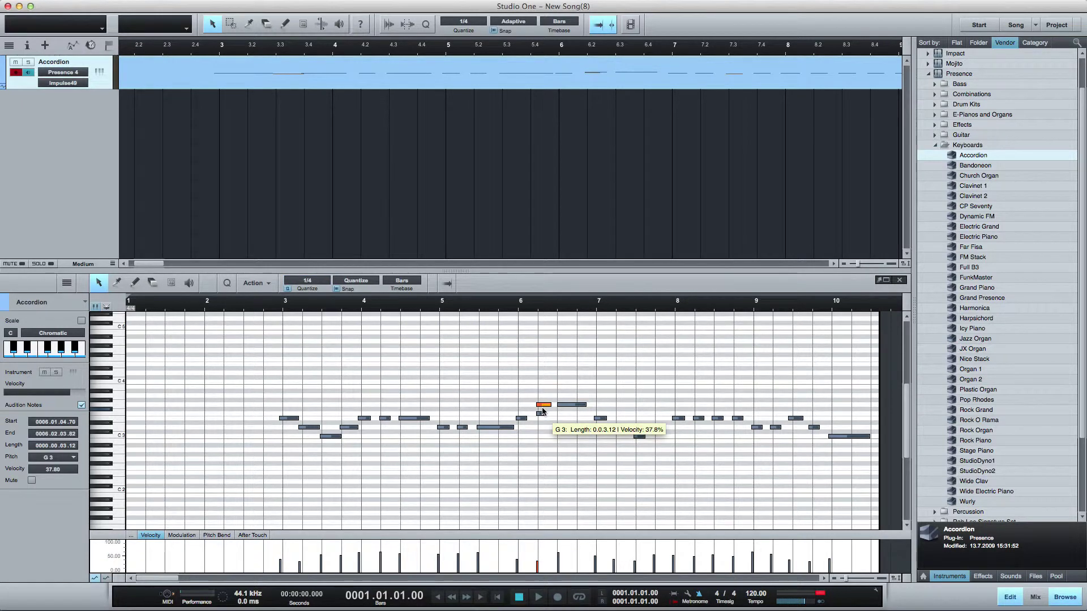
key(Right)
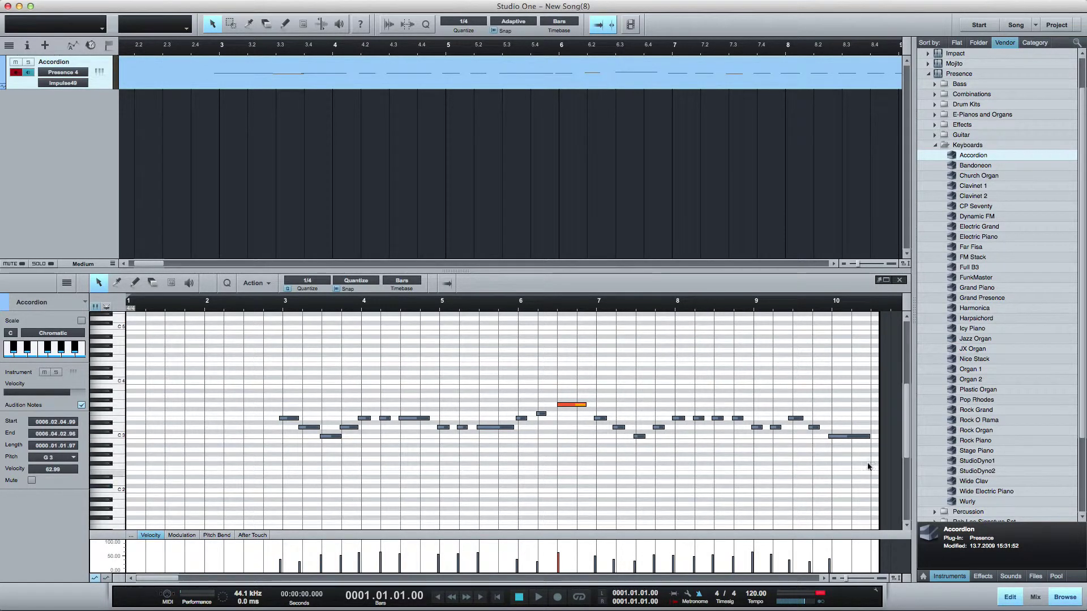
Step: Select all the accordion notes and quantize them to the 1/4 grid with Start at 100%
drag(871, 443, 196, 391)
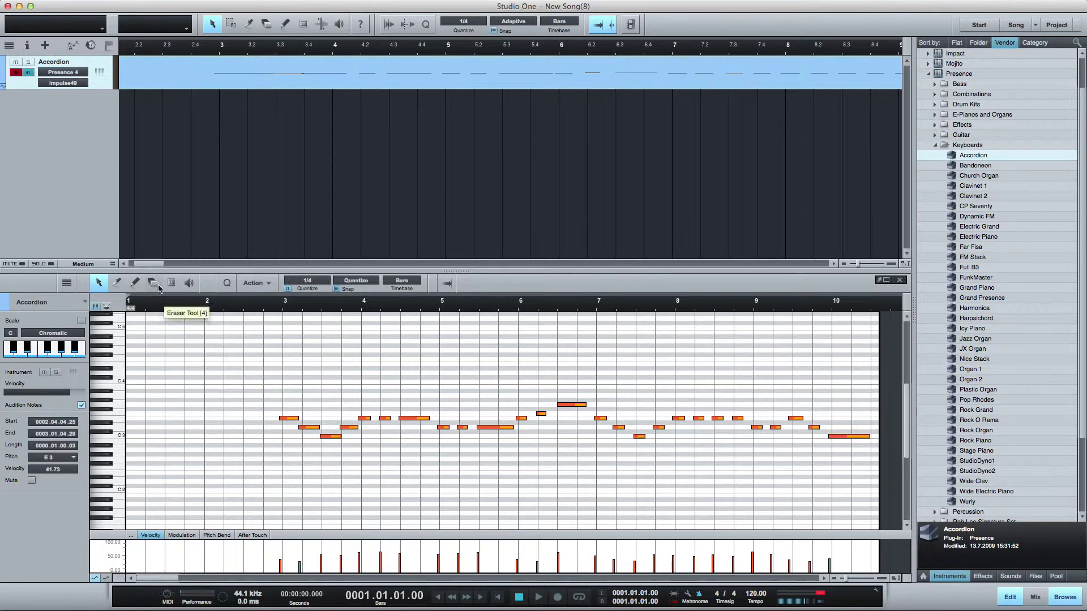
click(227, 283)
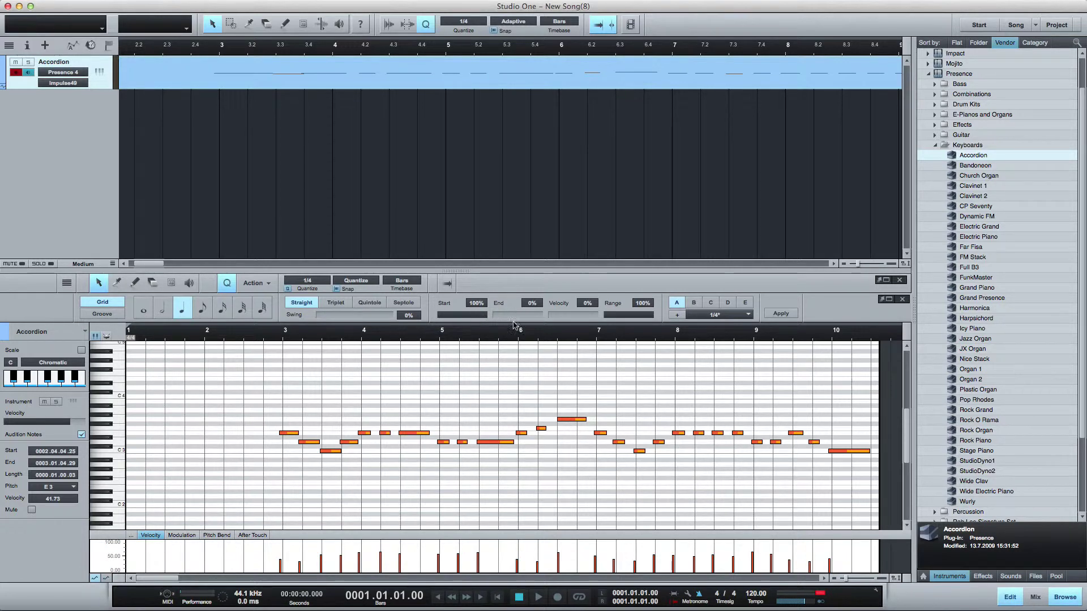
click(466, 315)
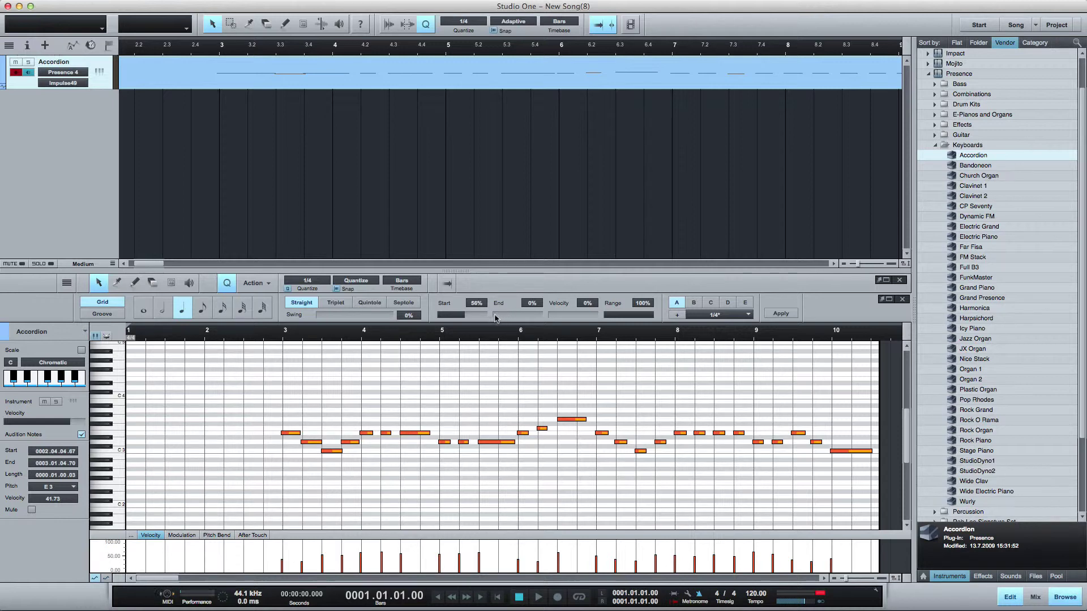
drag(477, 316, 498, 316)
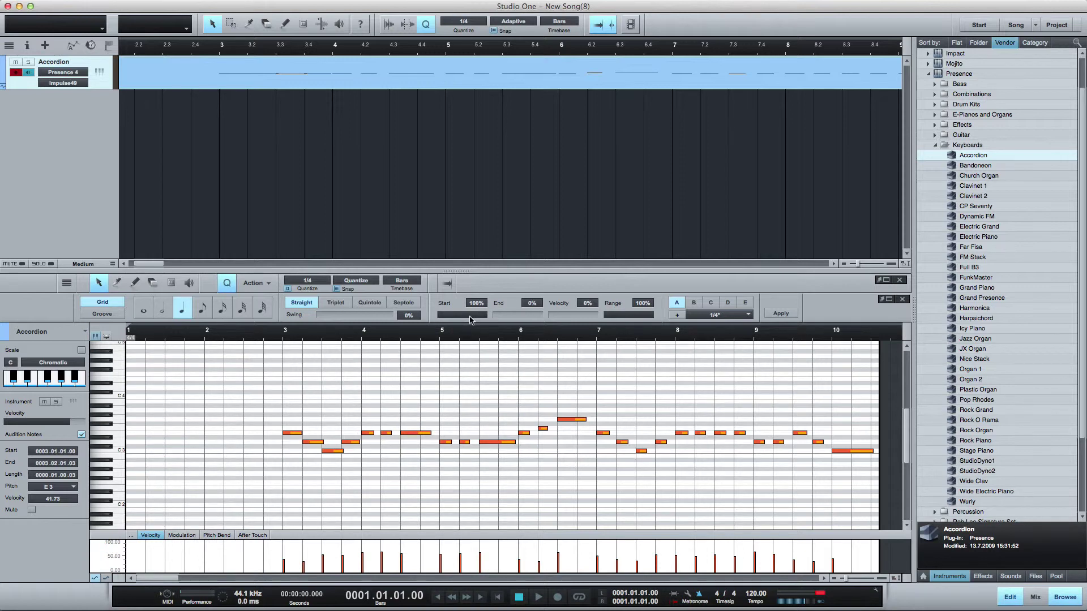
Step: Look at the Groove quantize options and return to the Grid options
click(101, 315)
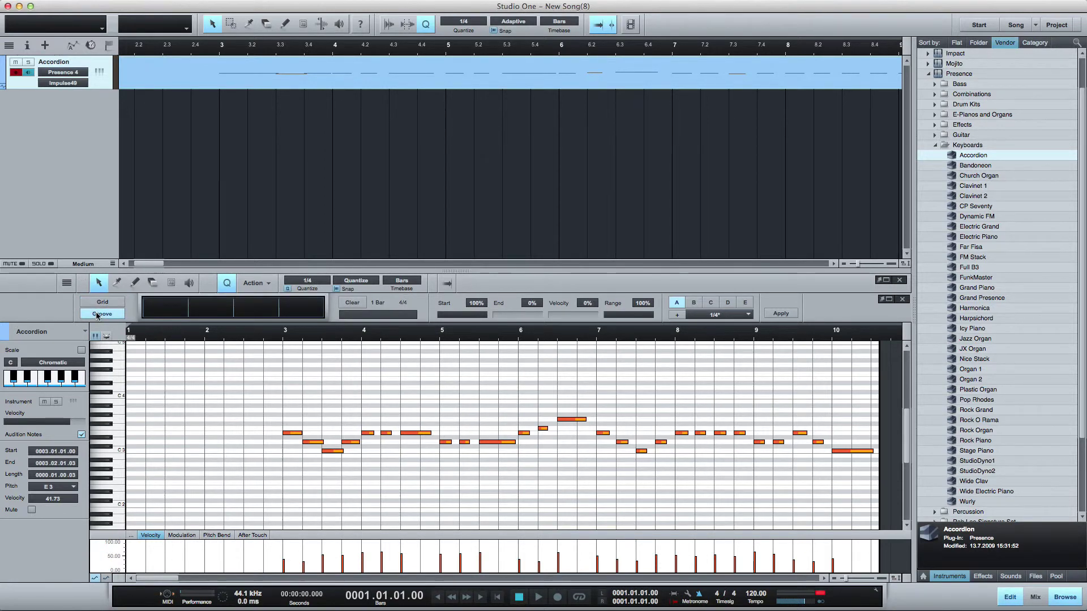
click(101, 303)
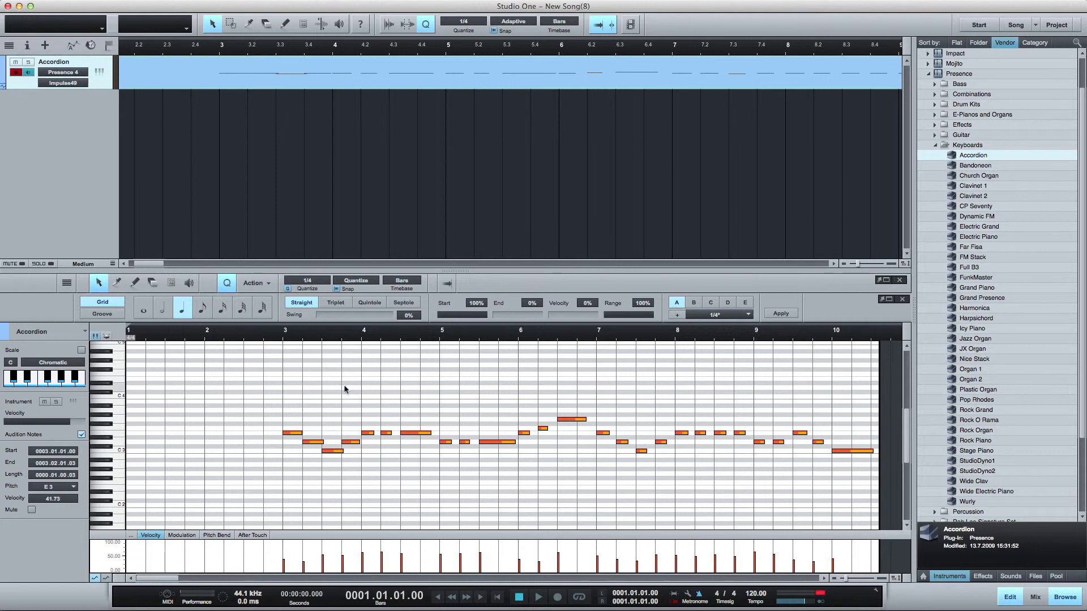
scroll(345, 388, down, 2)
scroll(344, 389, up, 2)
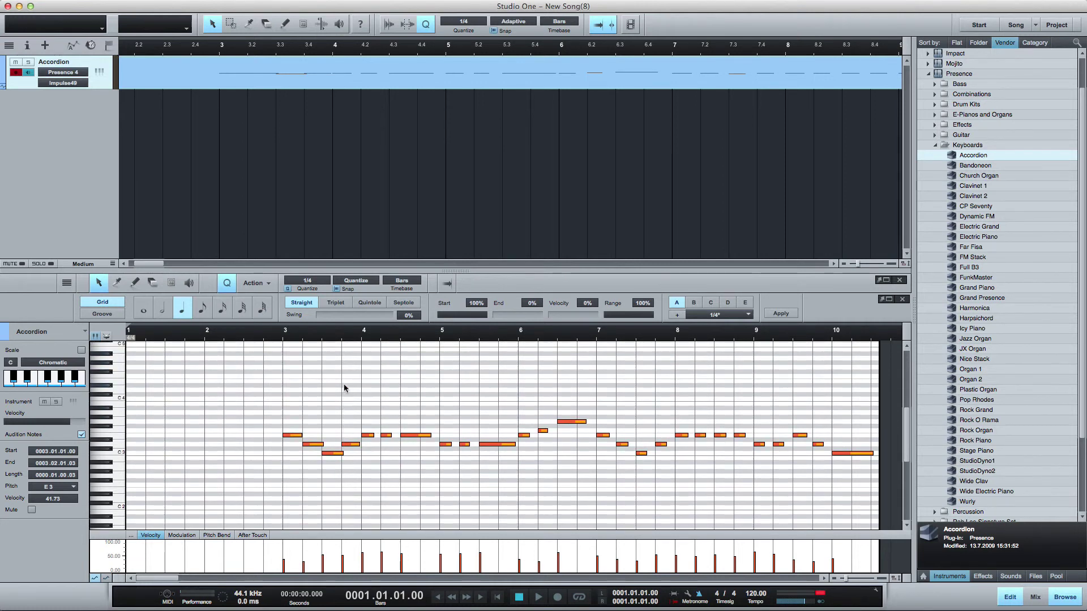